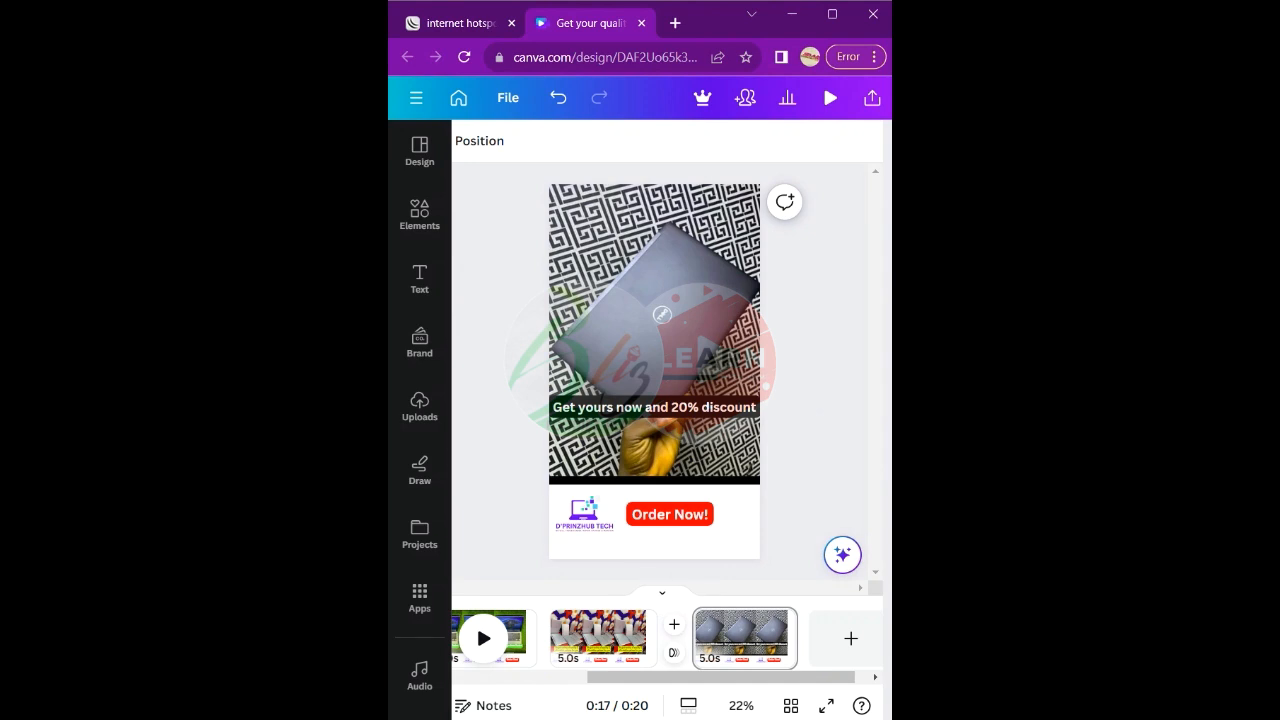
- Look over the photo, "Order Now!" text and logo on the last page and play the video from the start
left_click_drag(622, 677, 484, 677)
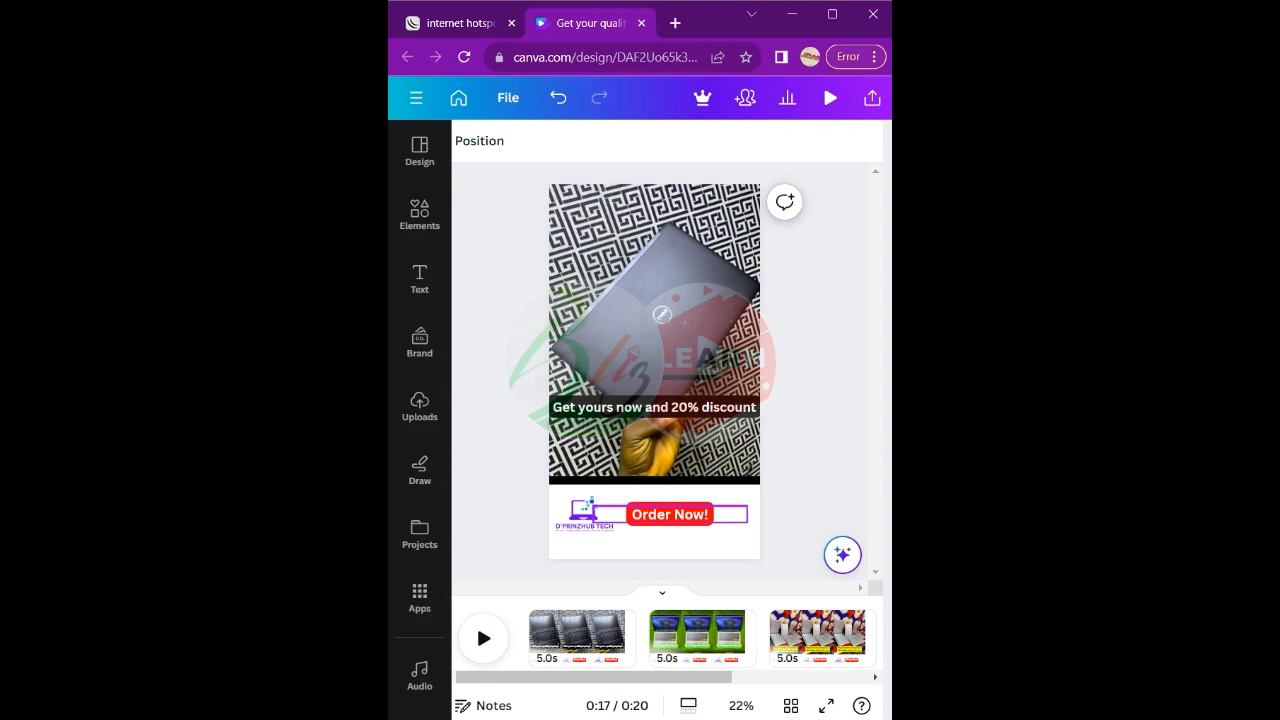
mouse_move(645, 638)
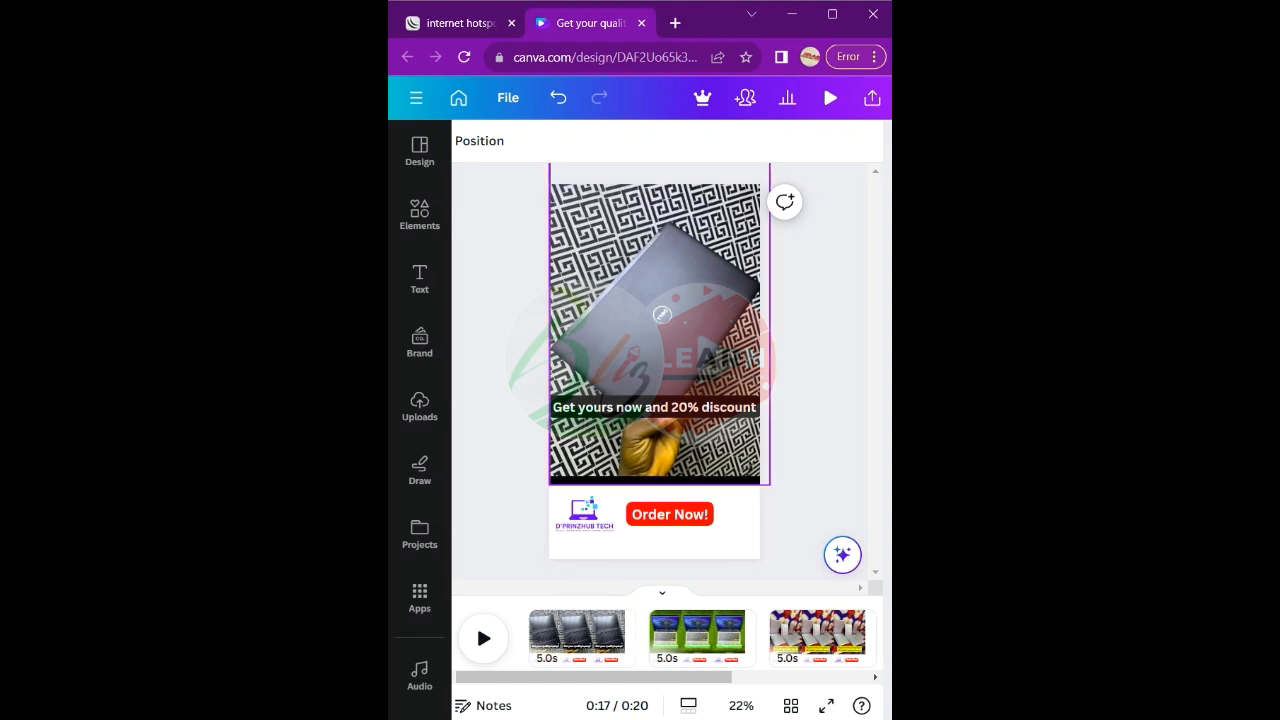
left_click(662, 314)
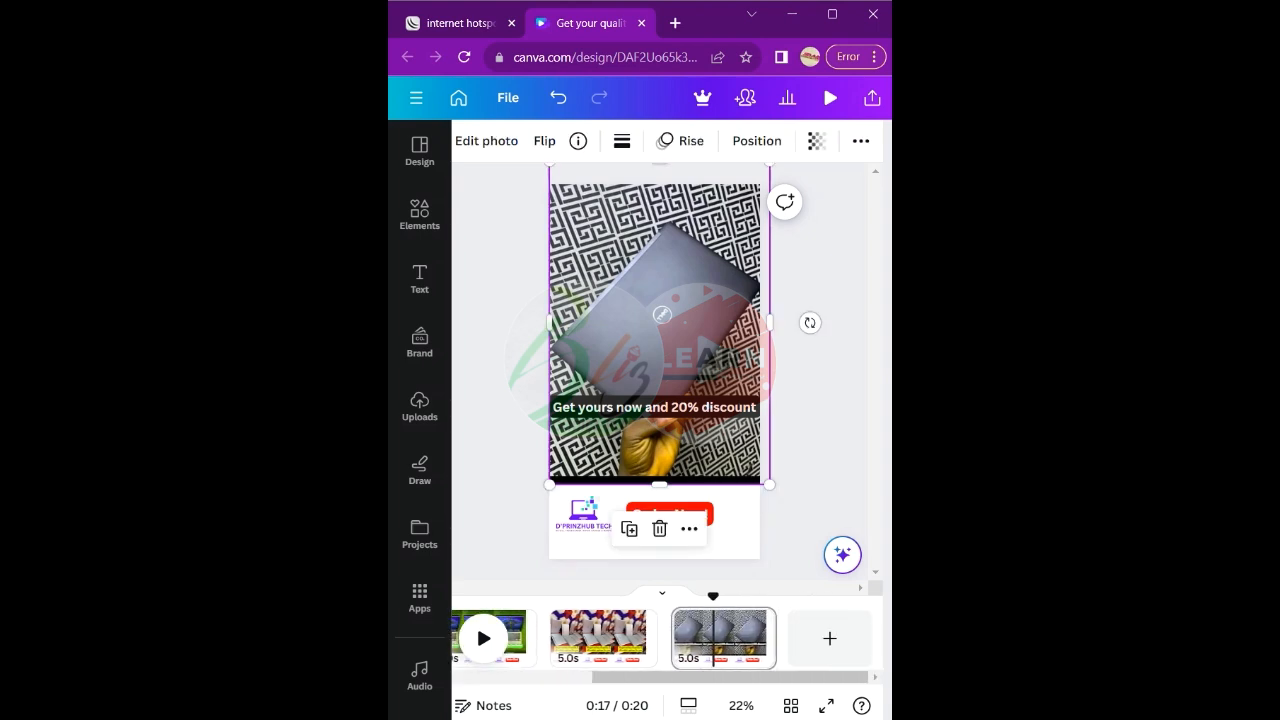
left_click(670, 510)
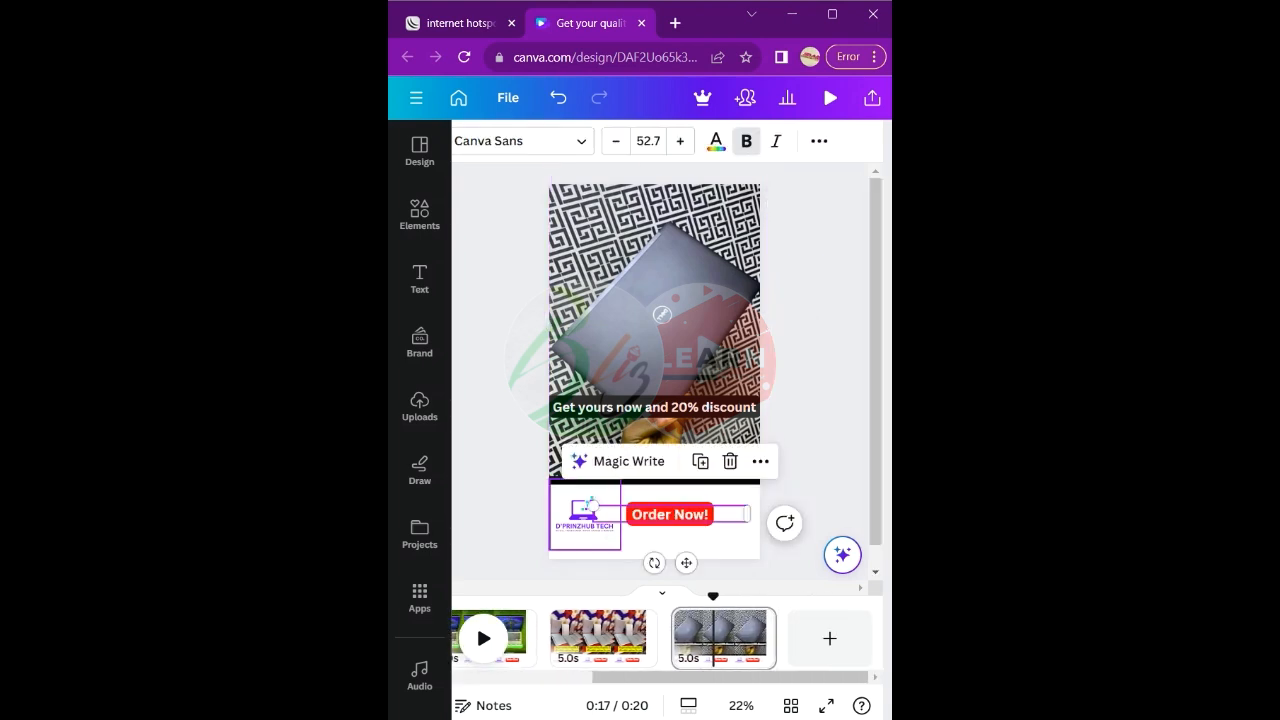
left_click(585, 514)
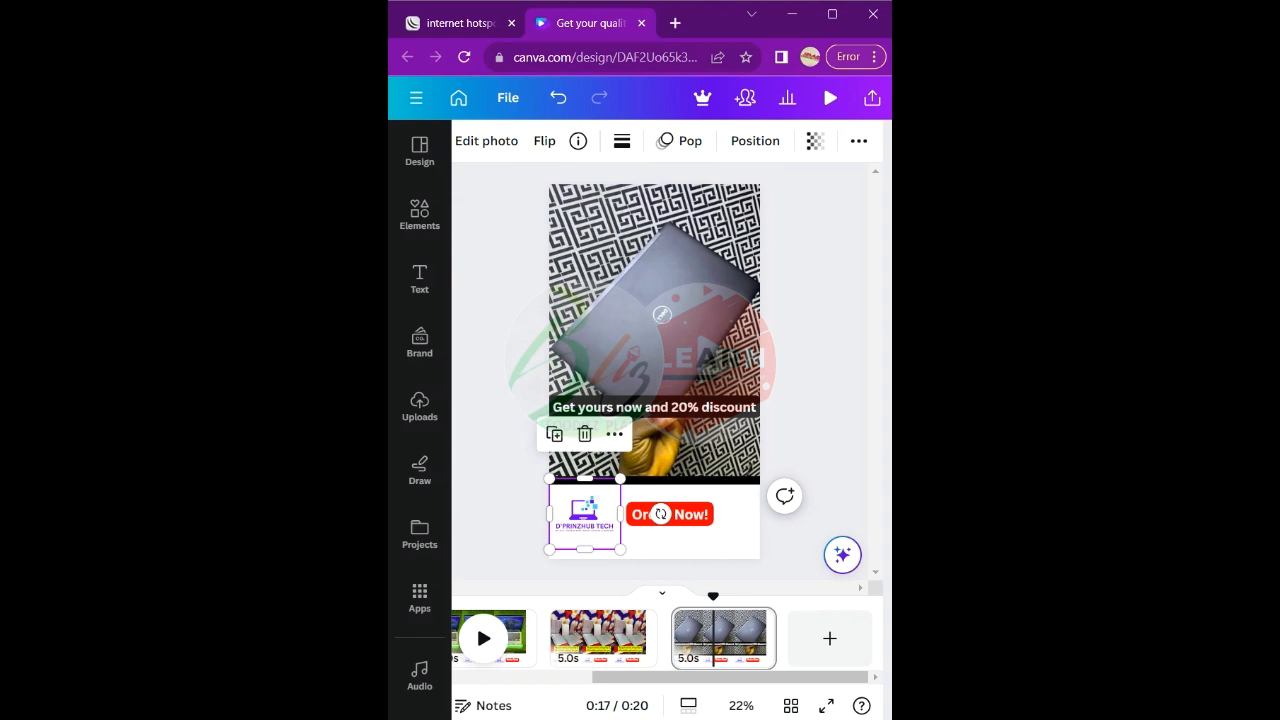
scroll(476, 623, "left", 5)
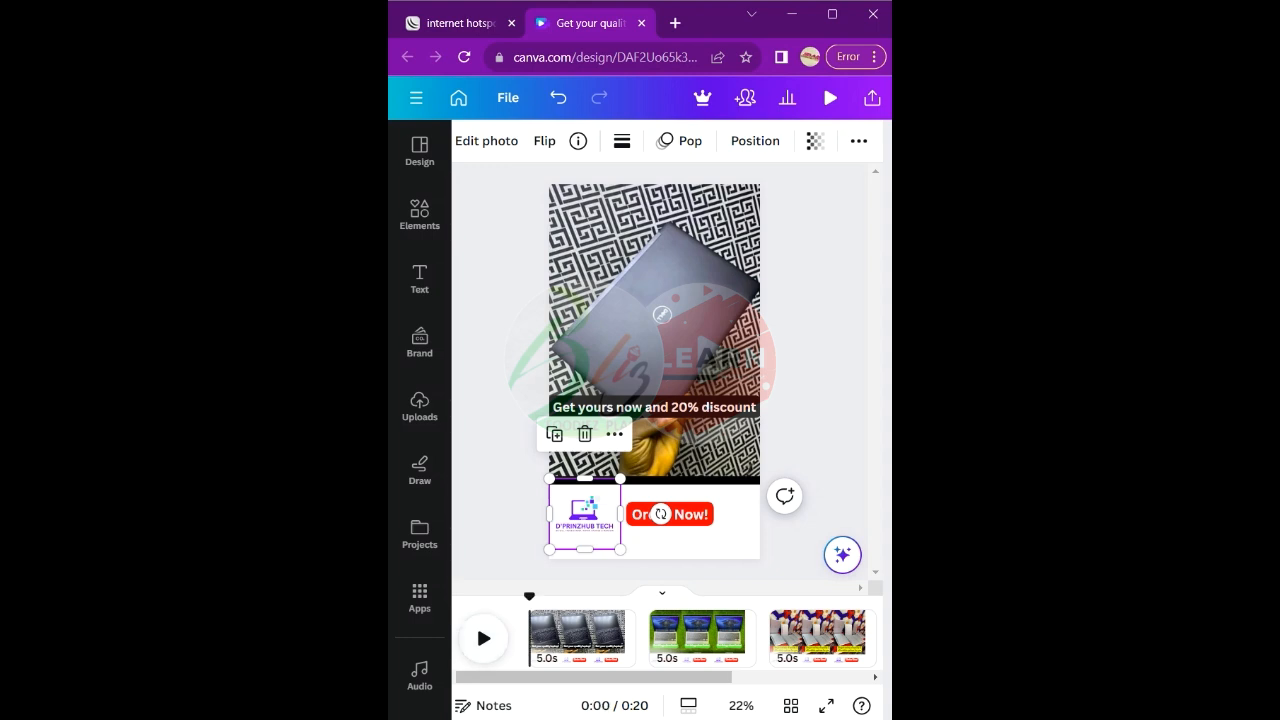
left_click(476, 623)
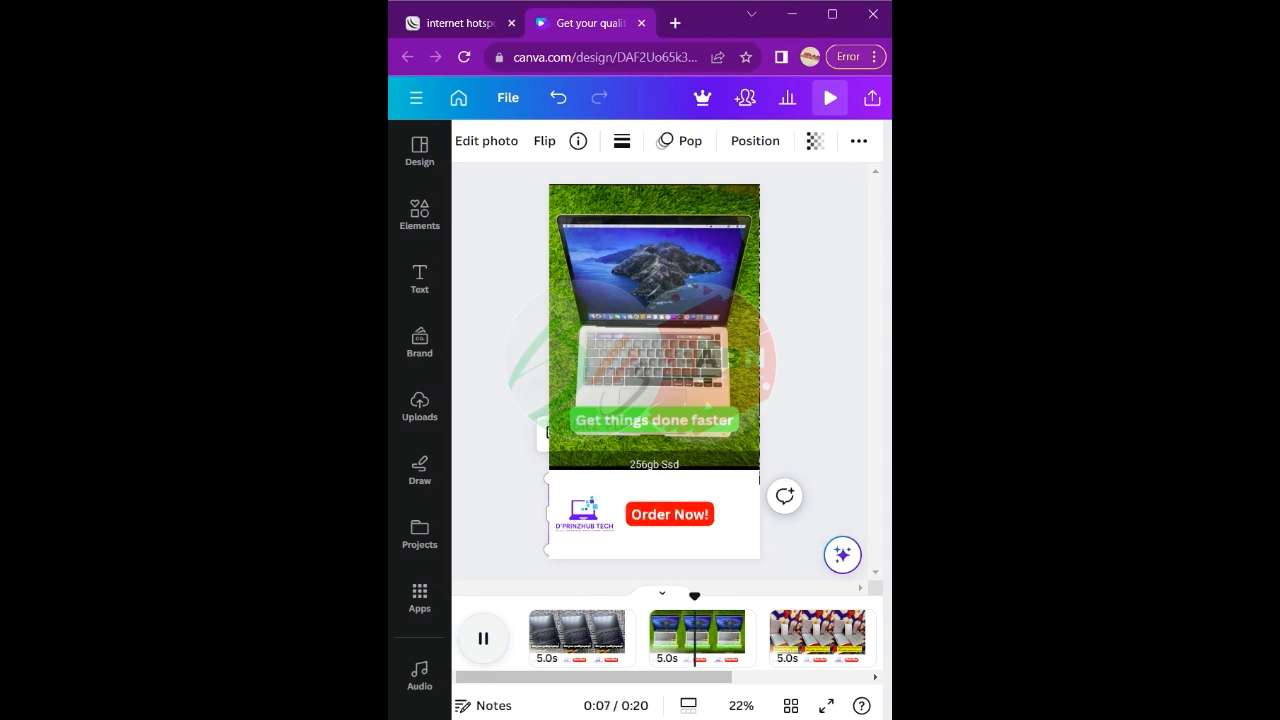
- Add a Color Wipe transition between pages 1 and 2
left_click(581, 637)
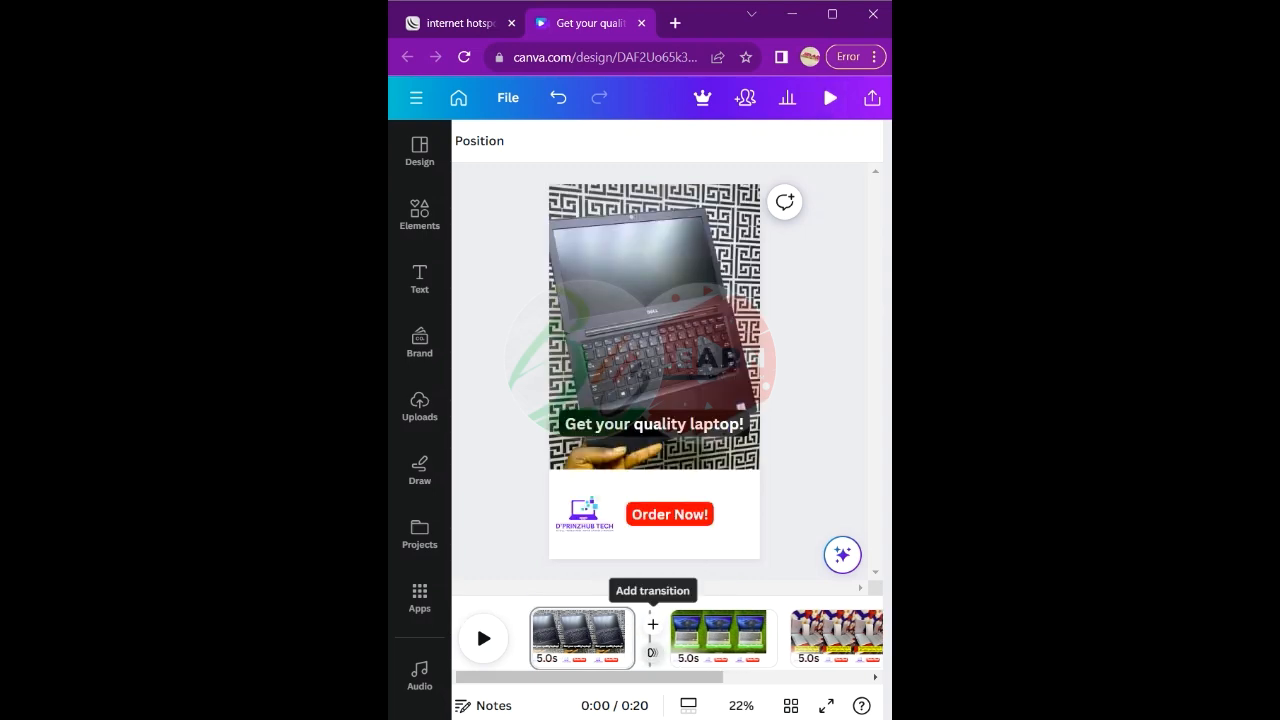
left_click(653, 625)
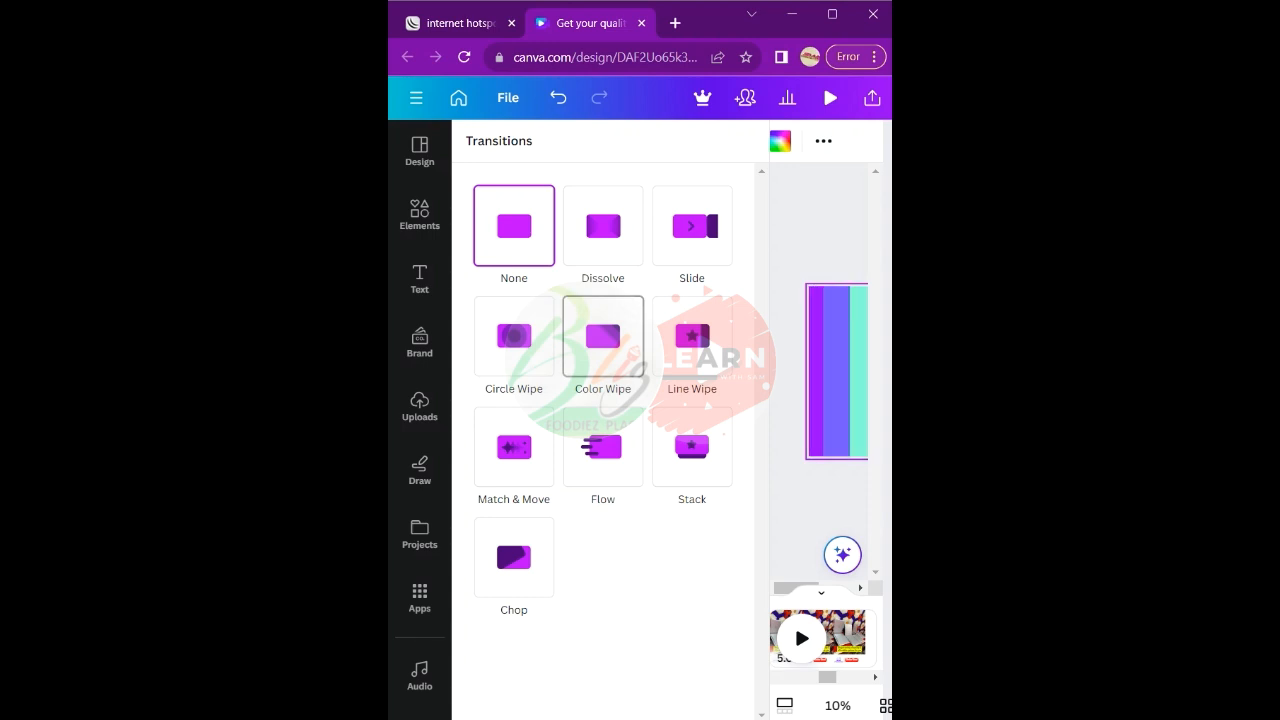
left_click(603, 336)
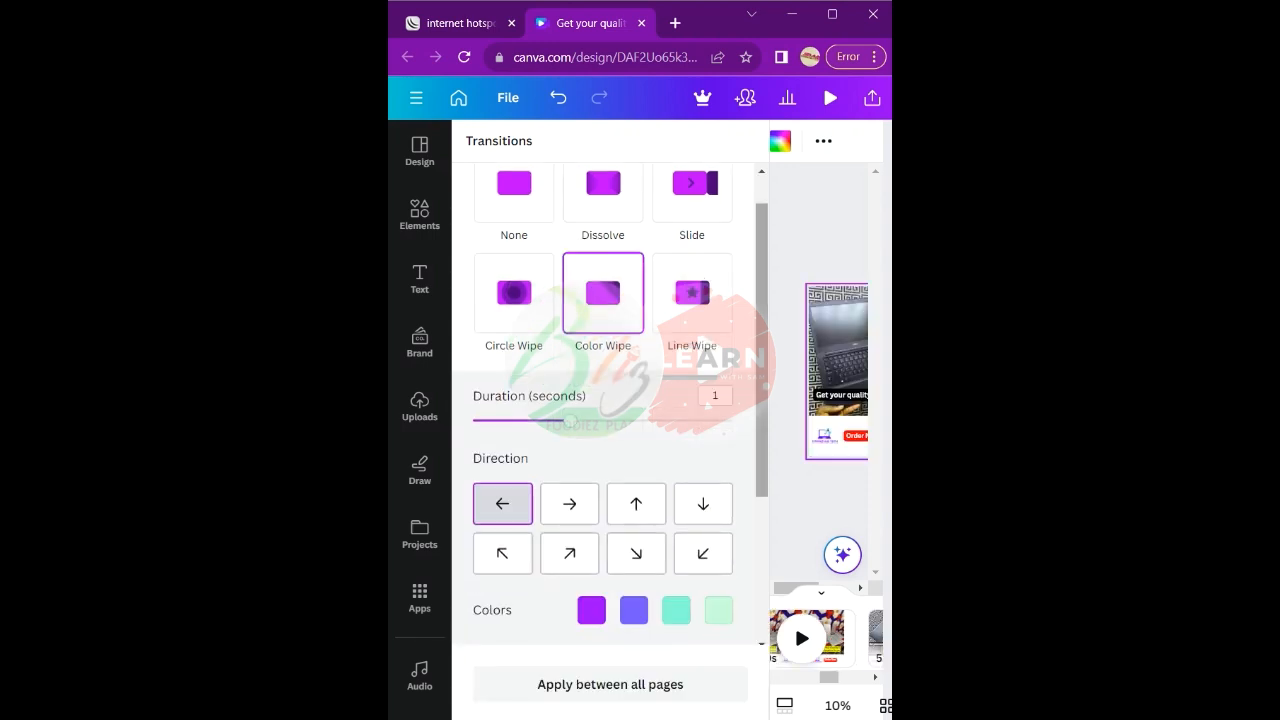
left_click(805, 512)
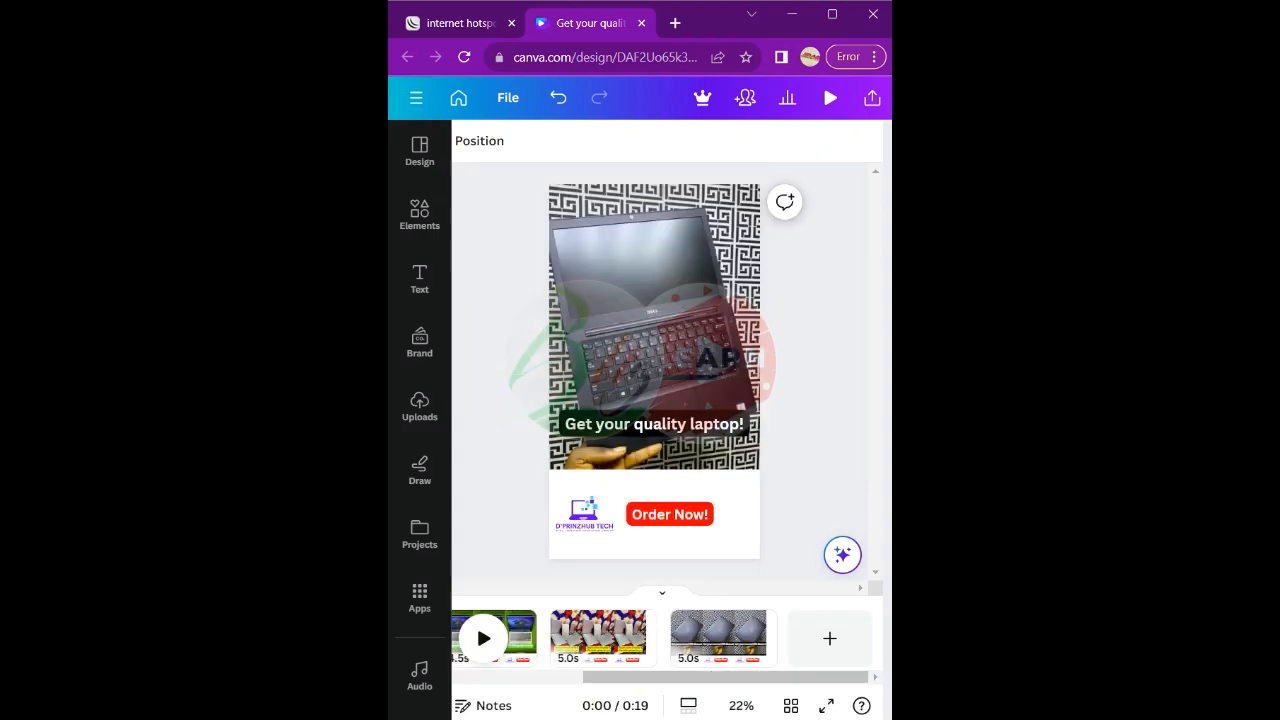
- Play the video from the start to preview the transition into page 2 and pause it there
scroll(476, 623, "left", 4)
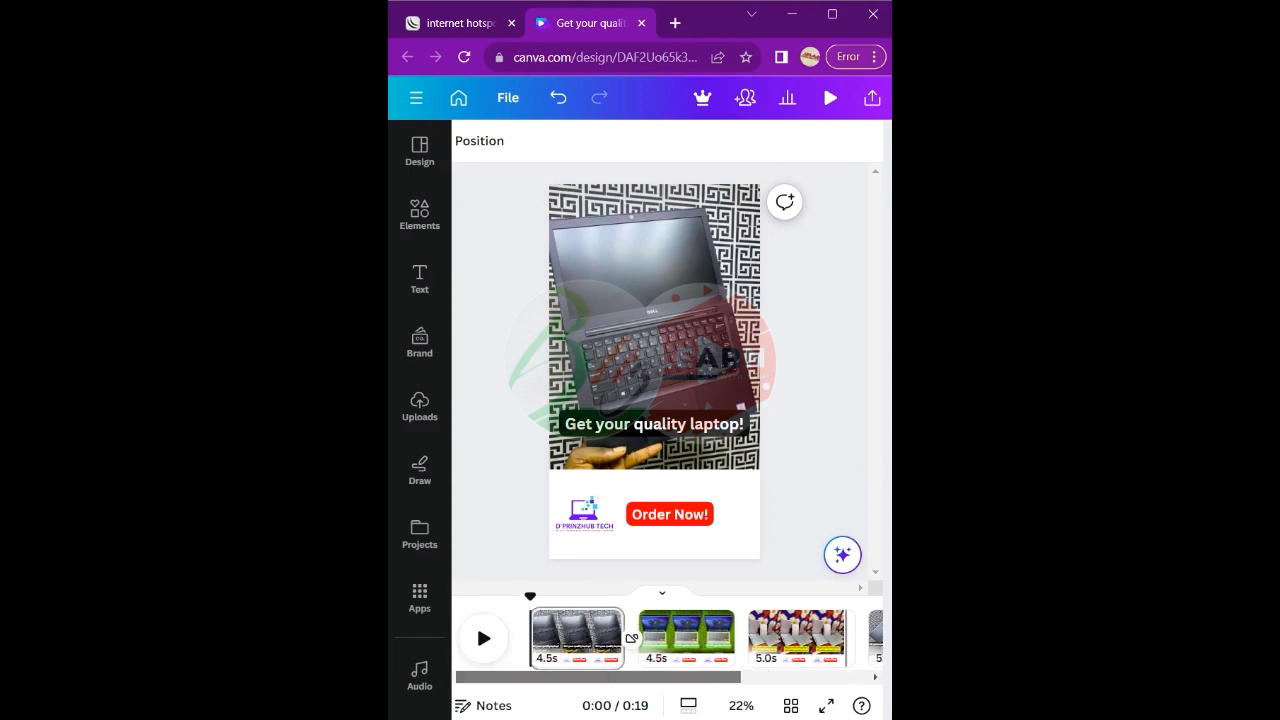
left_click(476, 623)
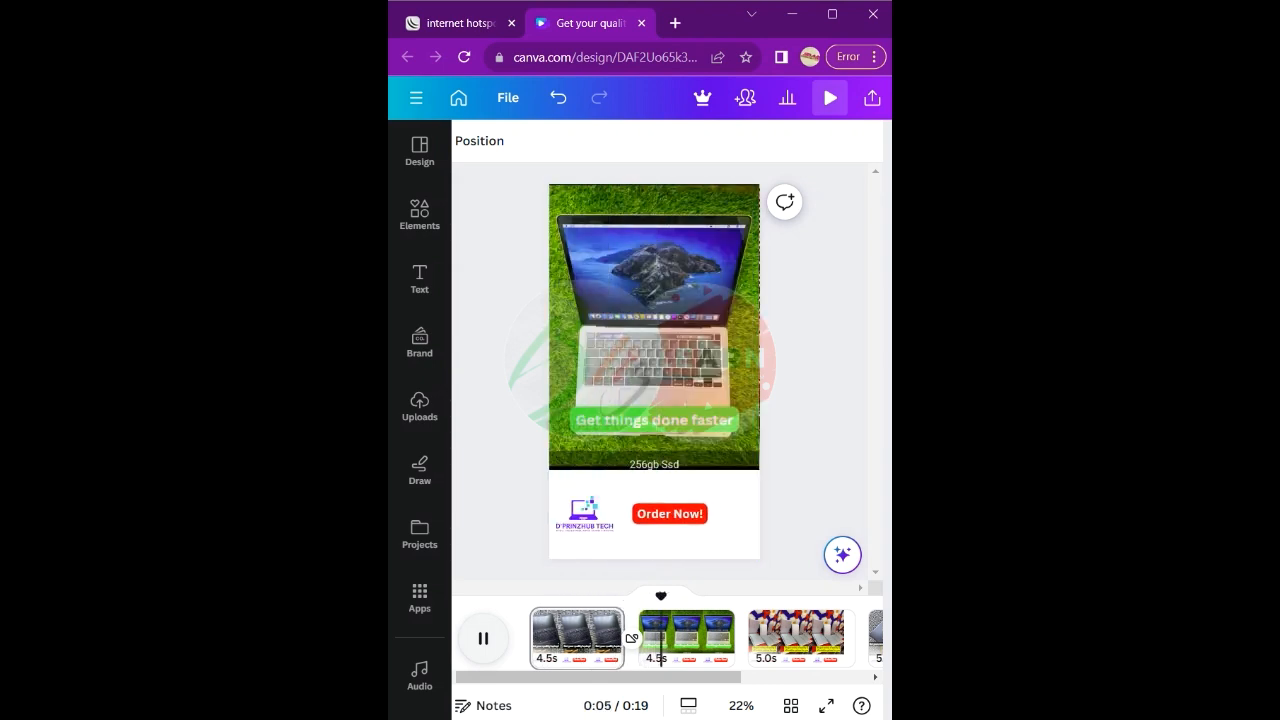
left_click(476, 623)
- Add a Stack transition between pages 2 and 3
mouse_move(747, 651)
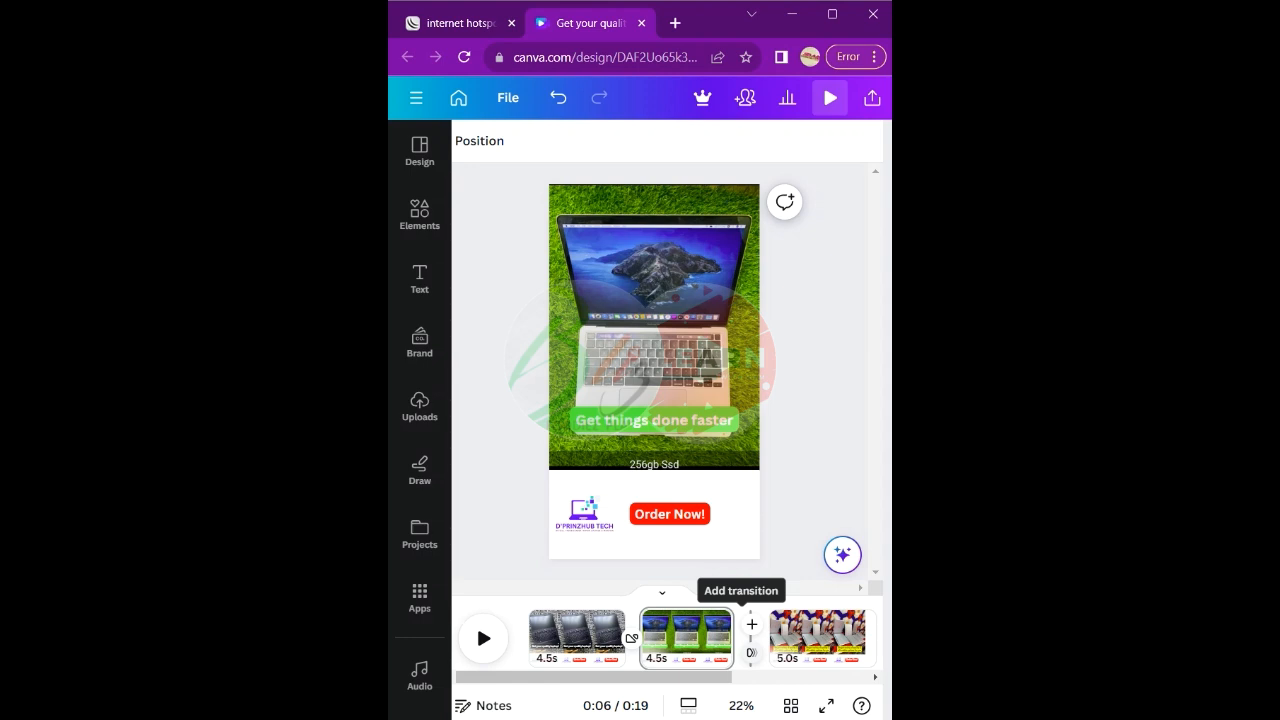
left_click(751, 652)
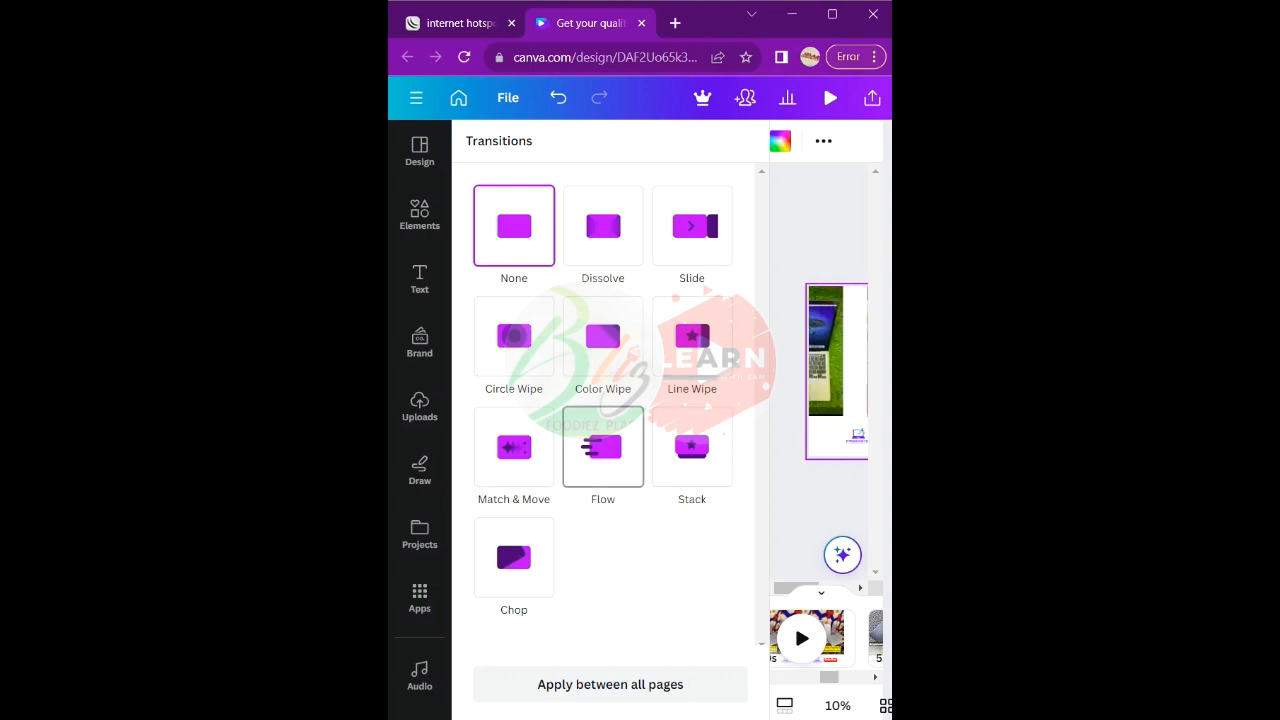
left_click(692, 446)
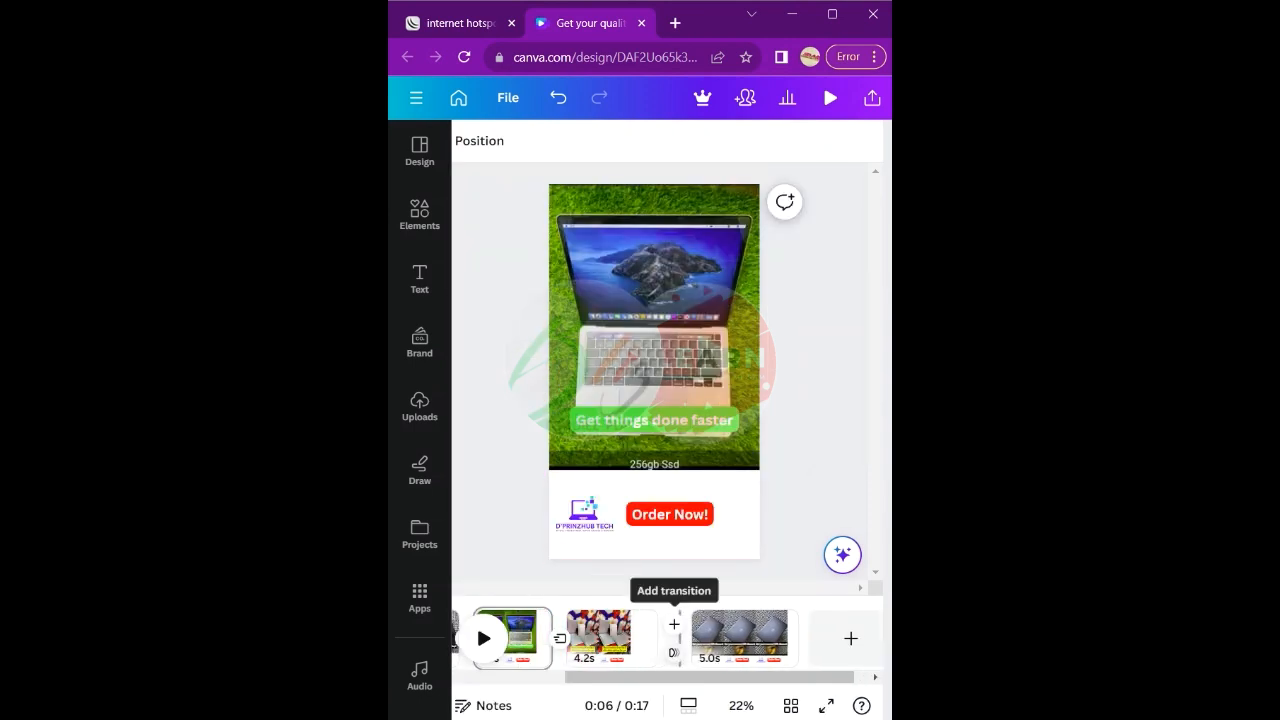
- Try the Flow transition between pages 3 and 4, and replace it with a Color Wipe in the downward direction
left_click(673, 652)
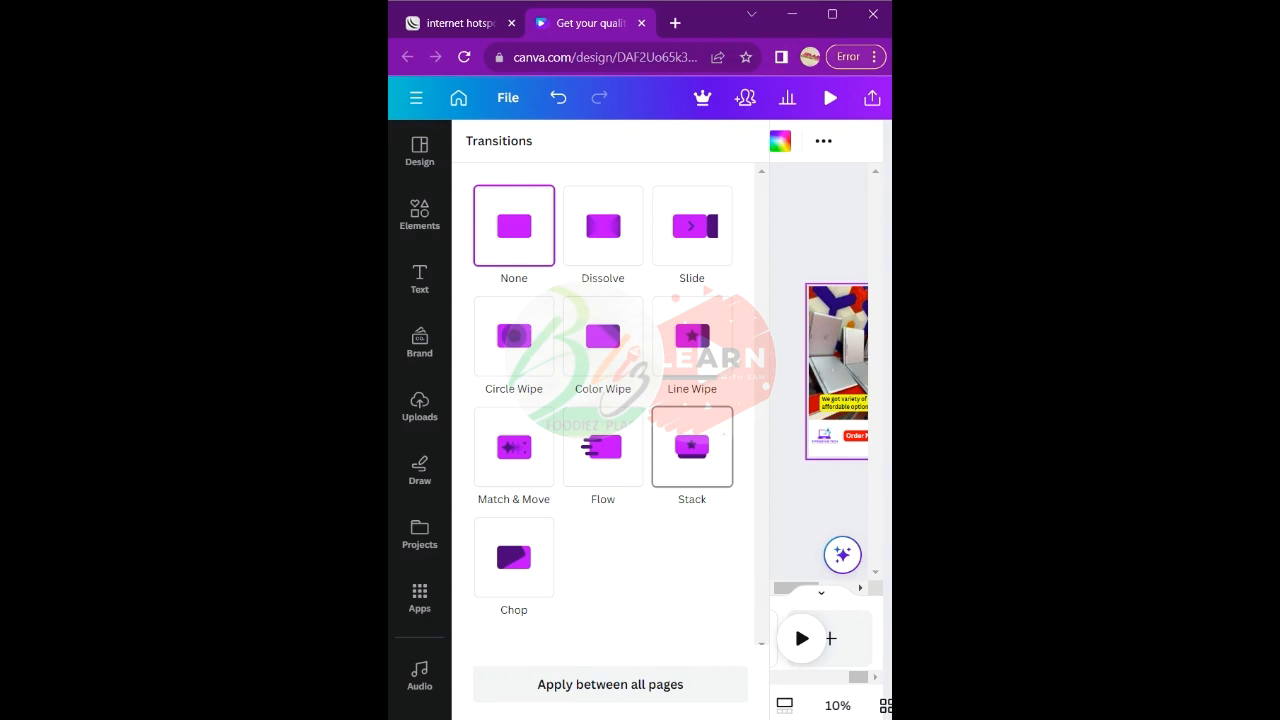
left_click(603, 447)
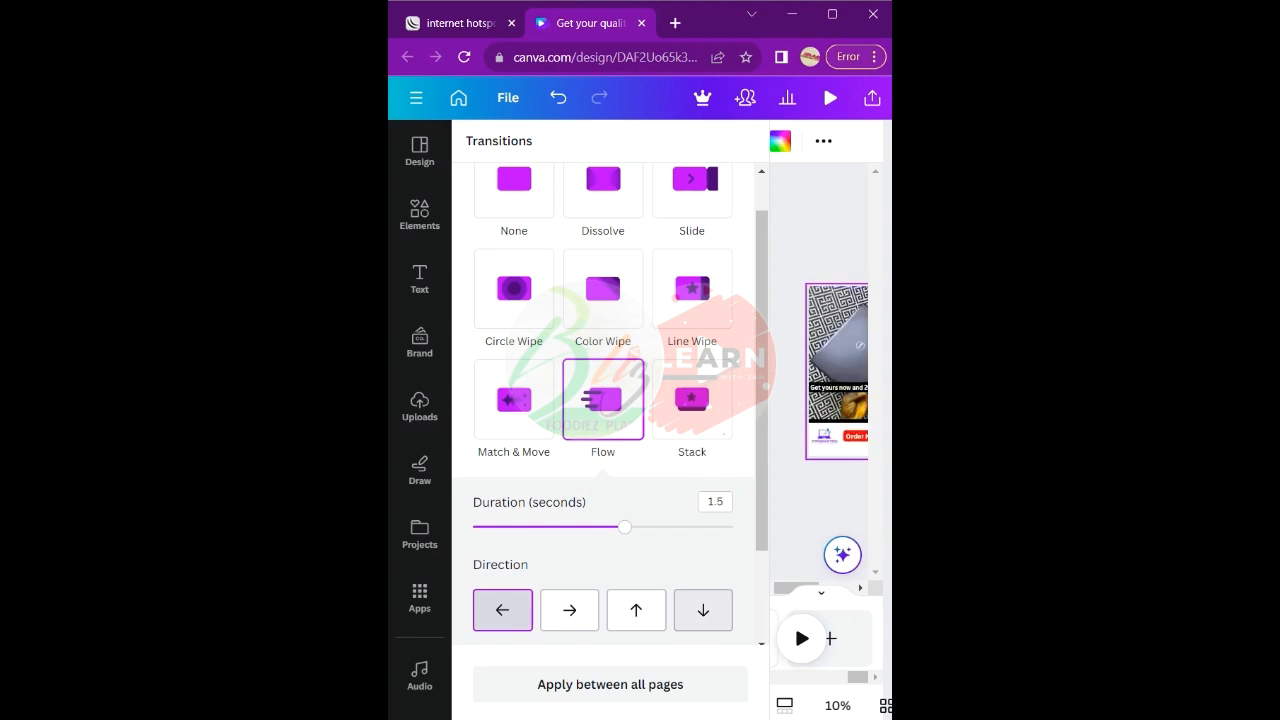
left_click(603, 290)
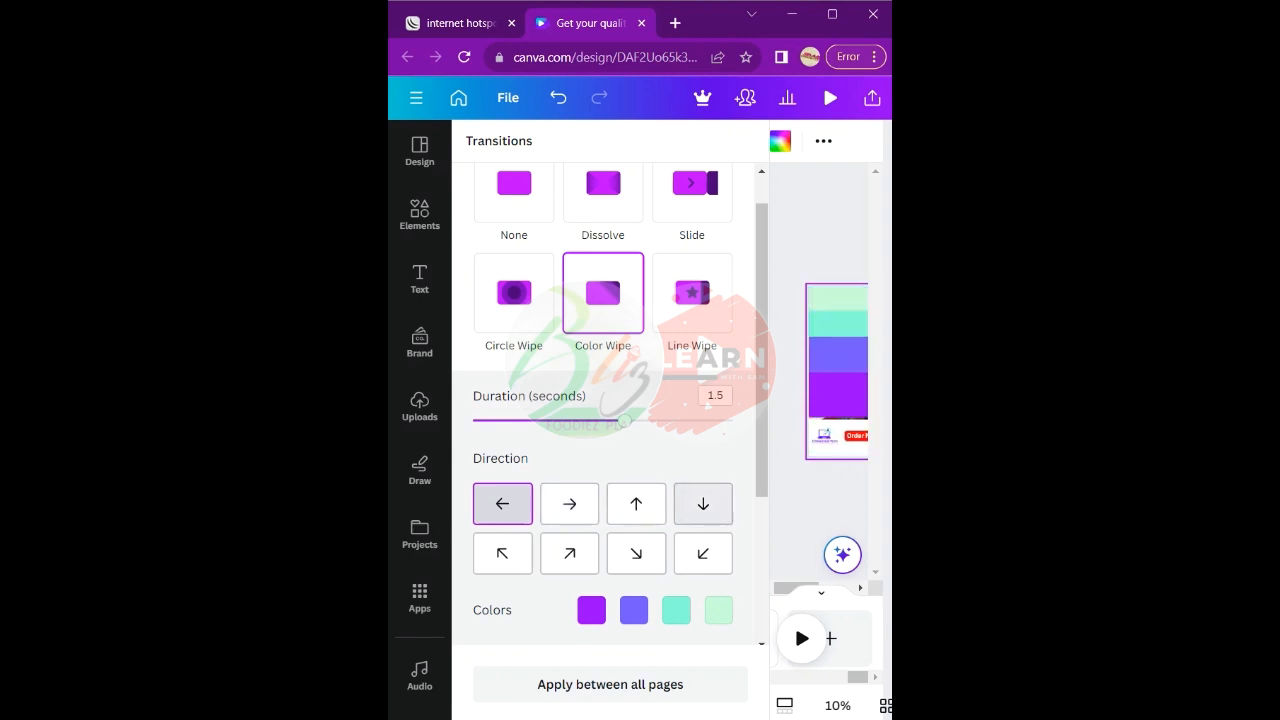
left_click(703, 504)
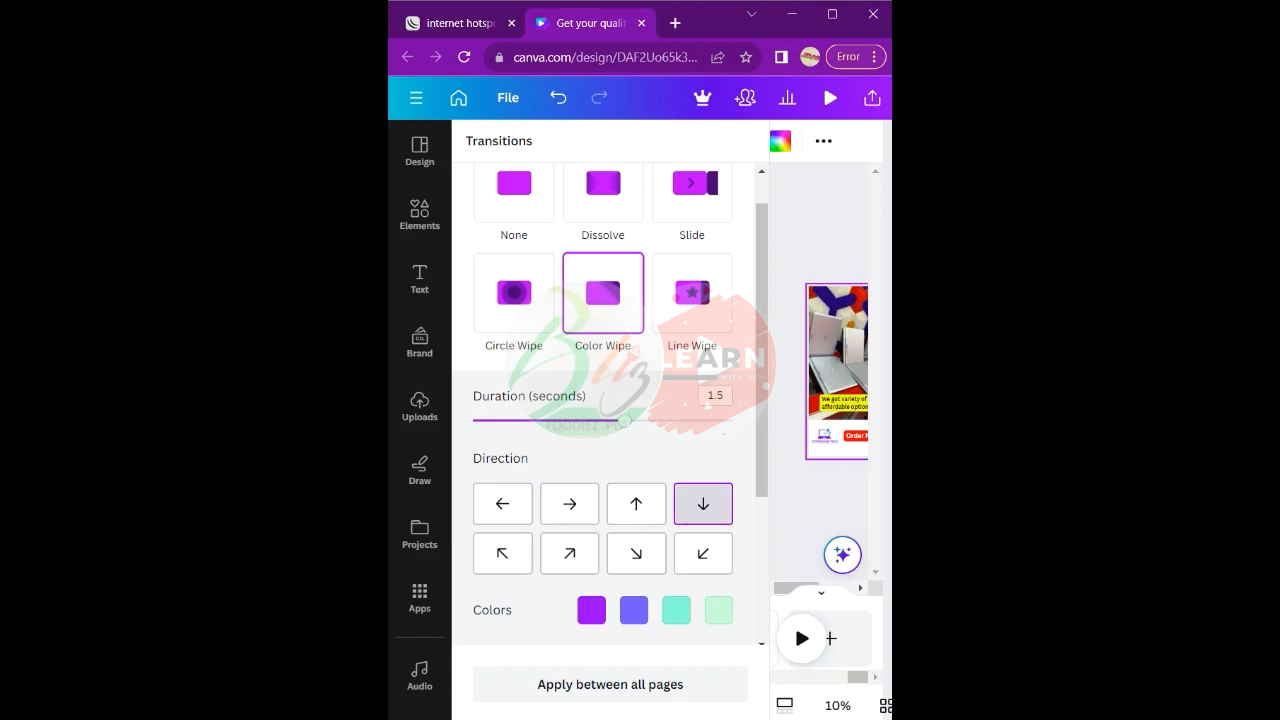
left_click(820, 505)
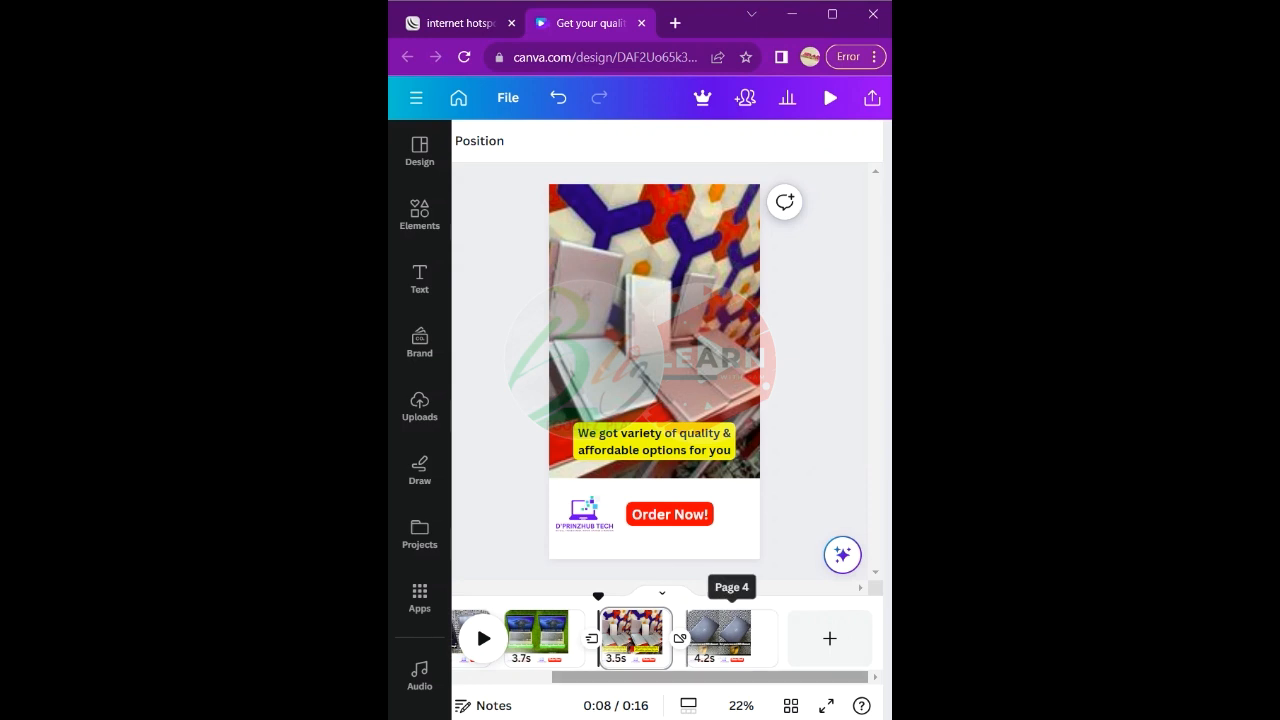
scroll(476, 623, "left", 2)
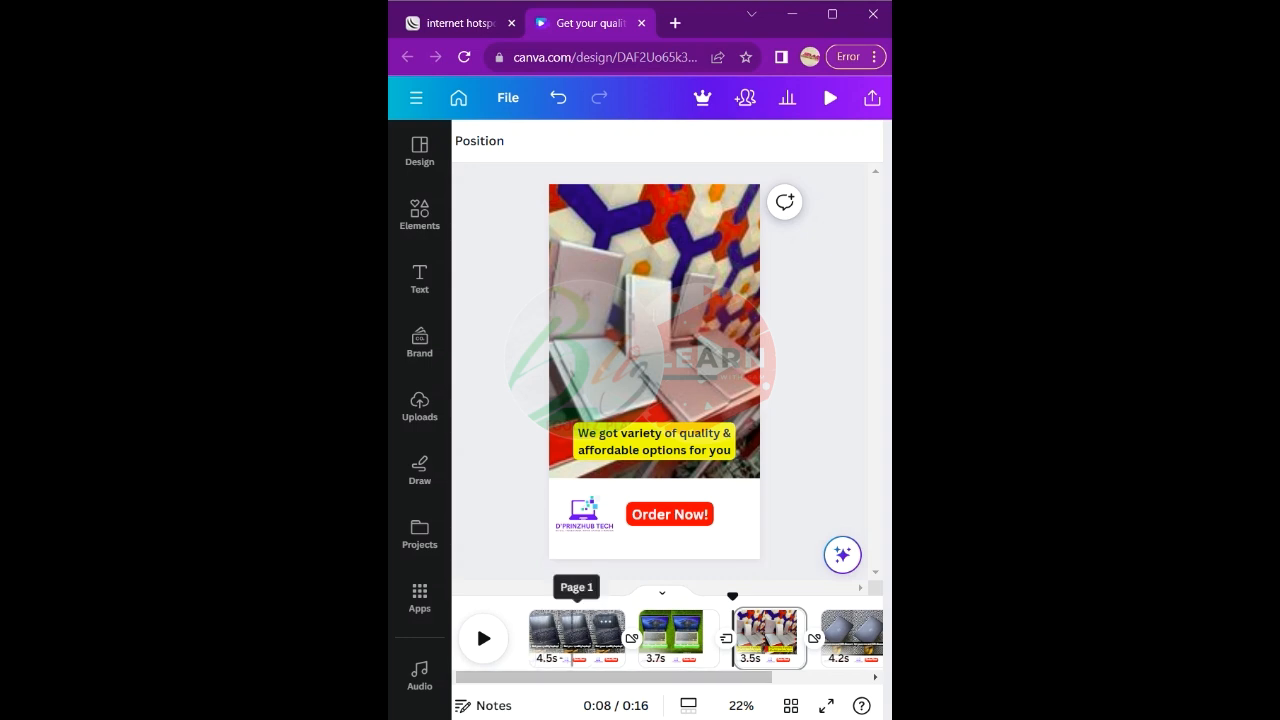
left_click(572, 645)
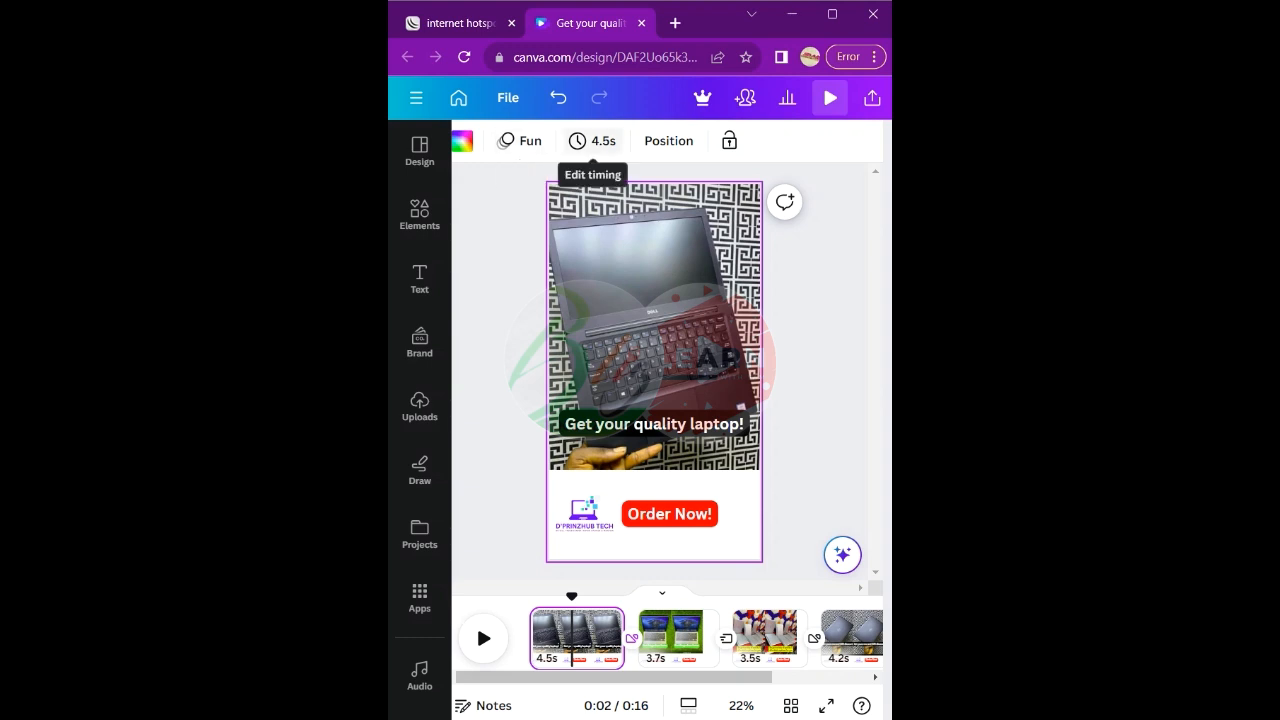
left_click(593, 141)
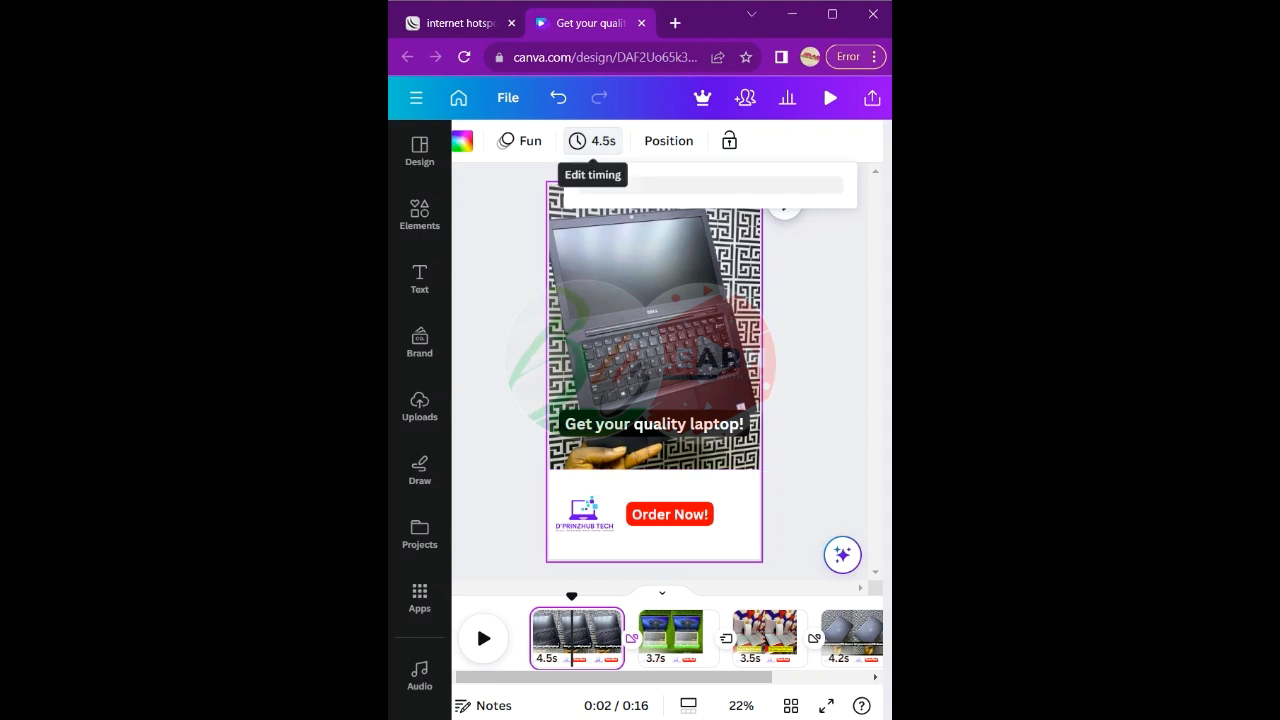
left_click(593, 141)
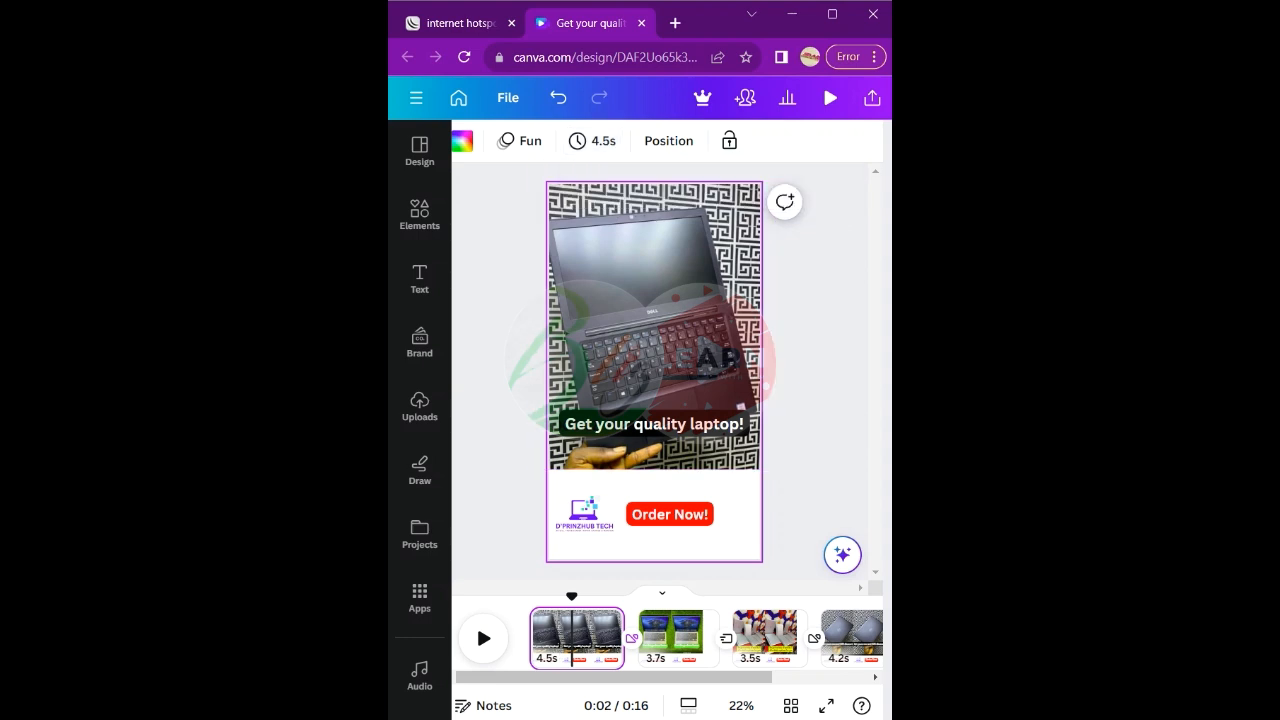
left_click(548, 638)
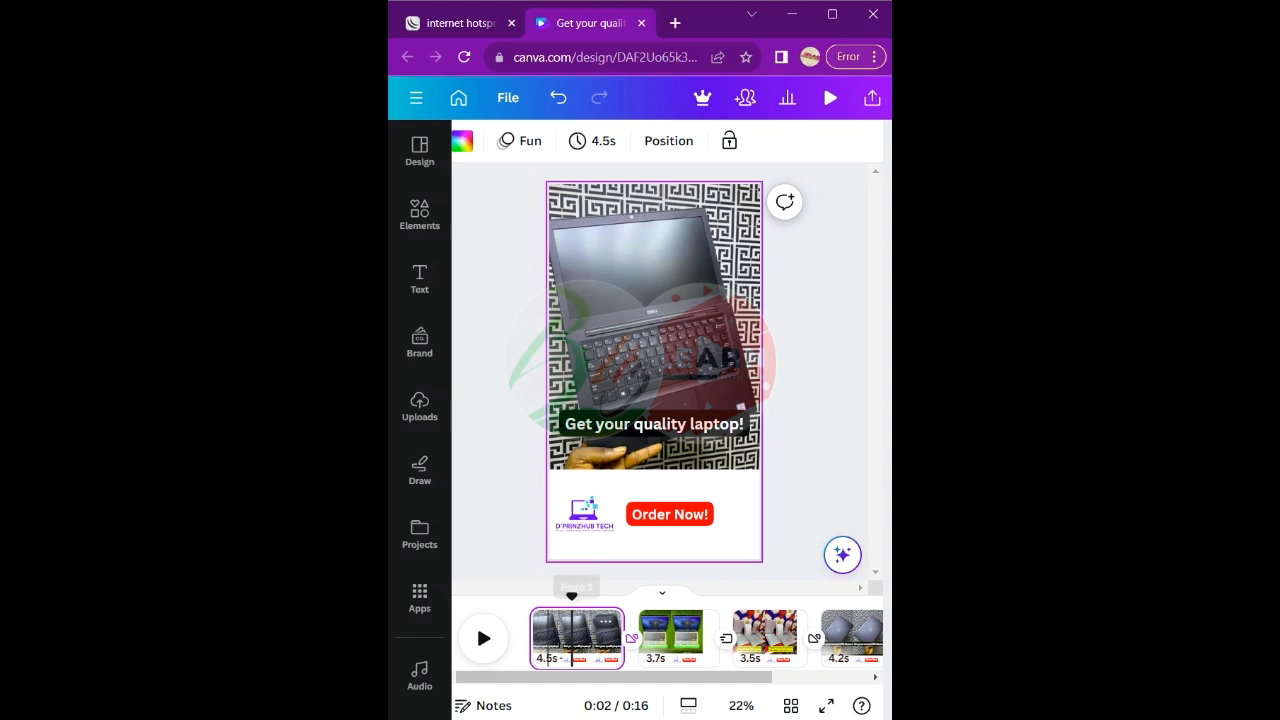
left_click(593, 141)
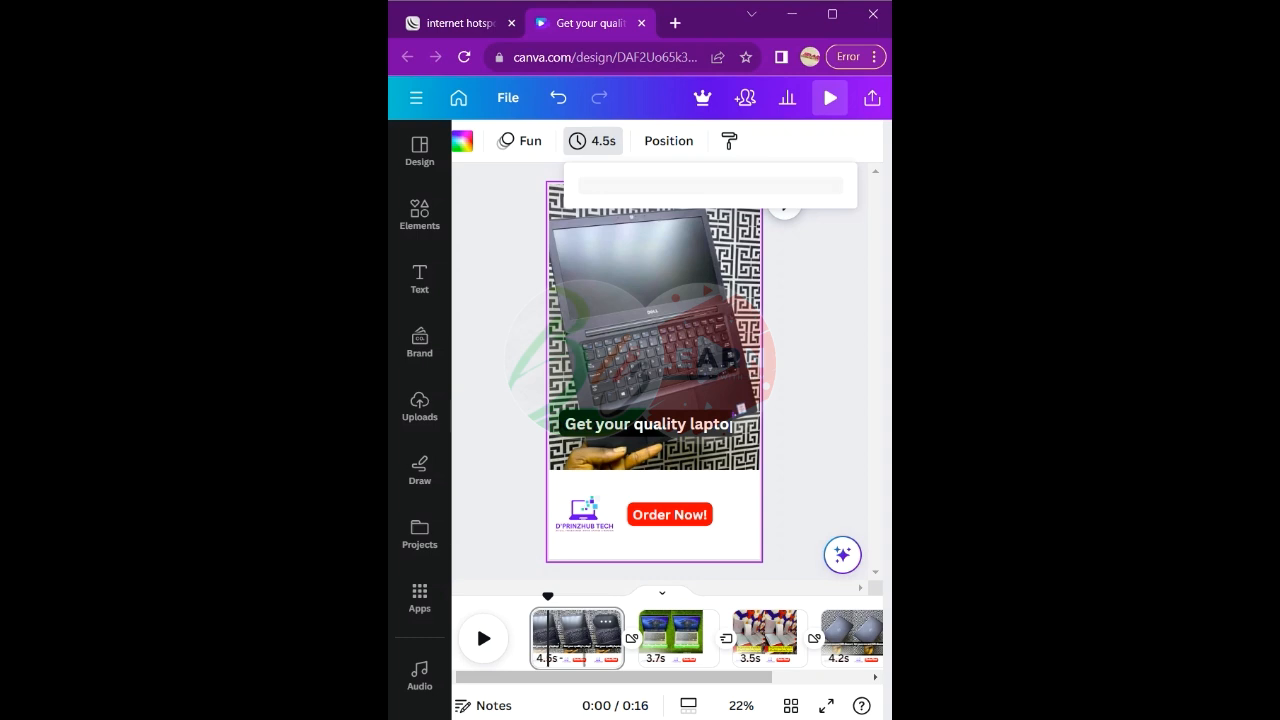
left_click_drag(590, 677, 617, 677)
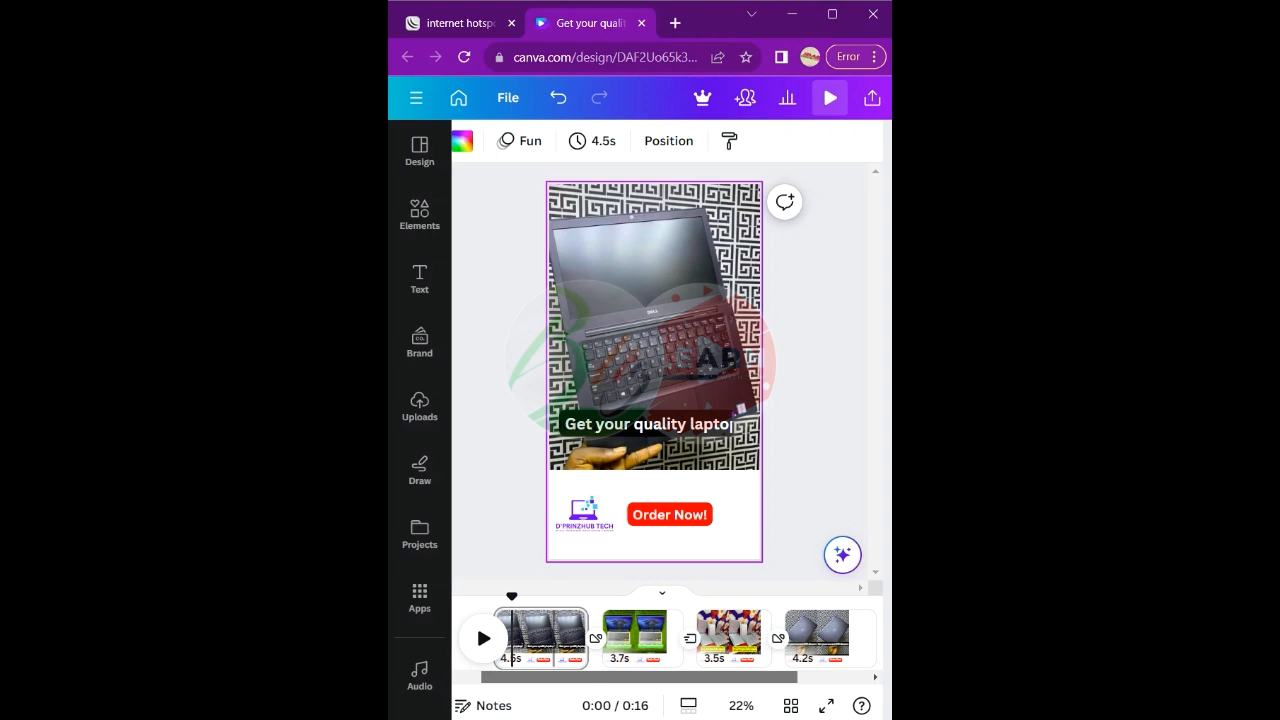
left_click_drag(617, 677, 591, 677)
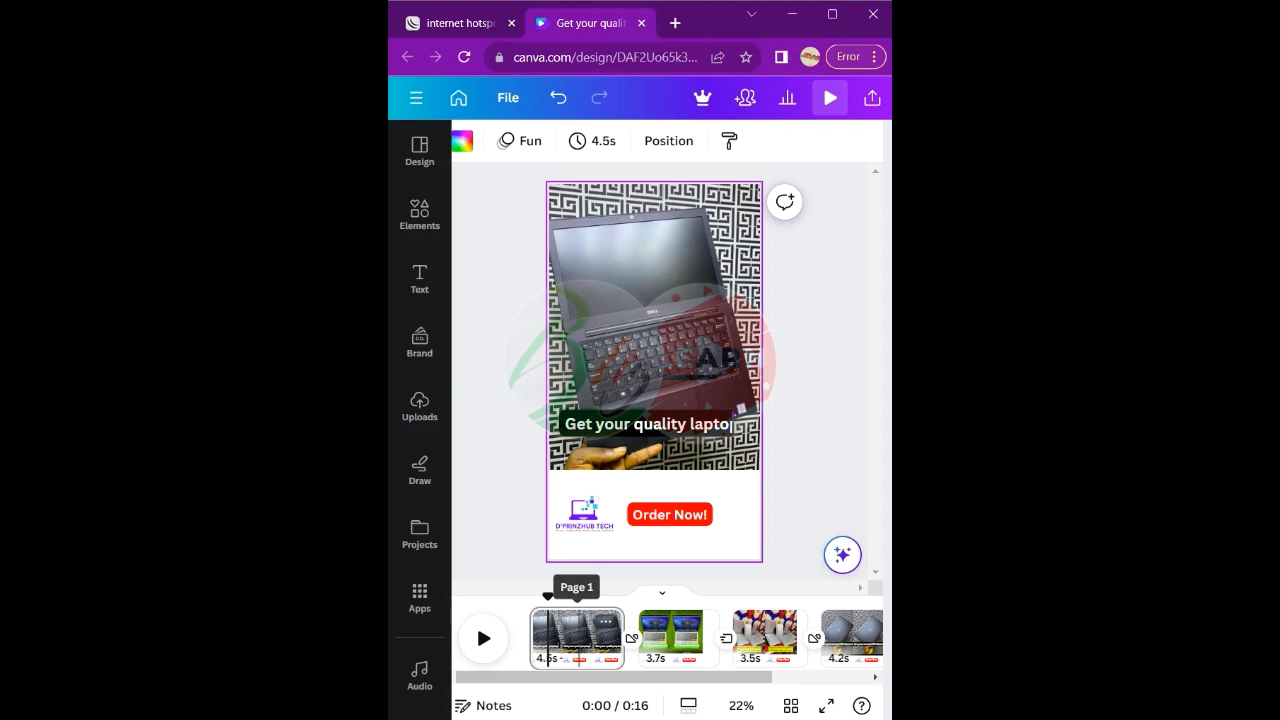
- Set the timing of page 1 to 4.0 s and apply it to all pages
left_click(578, 630)
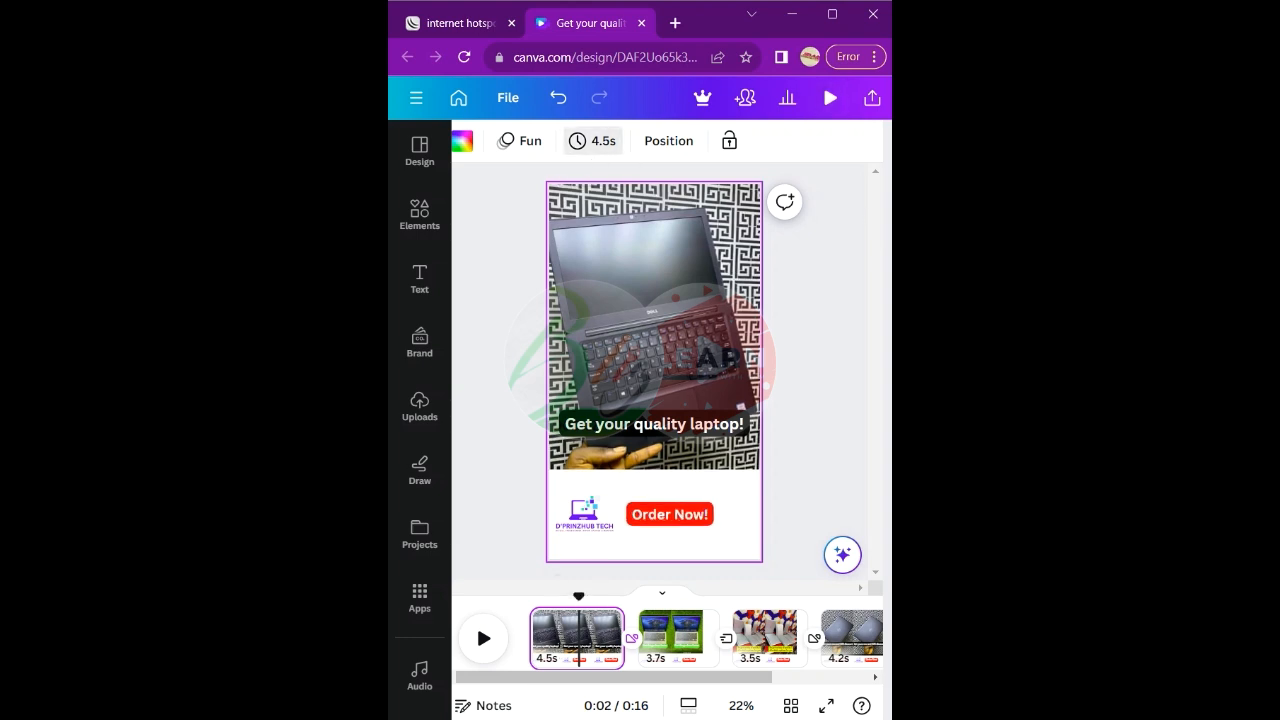
left_click(594, 141)
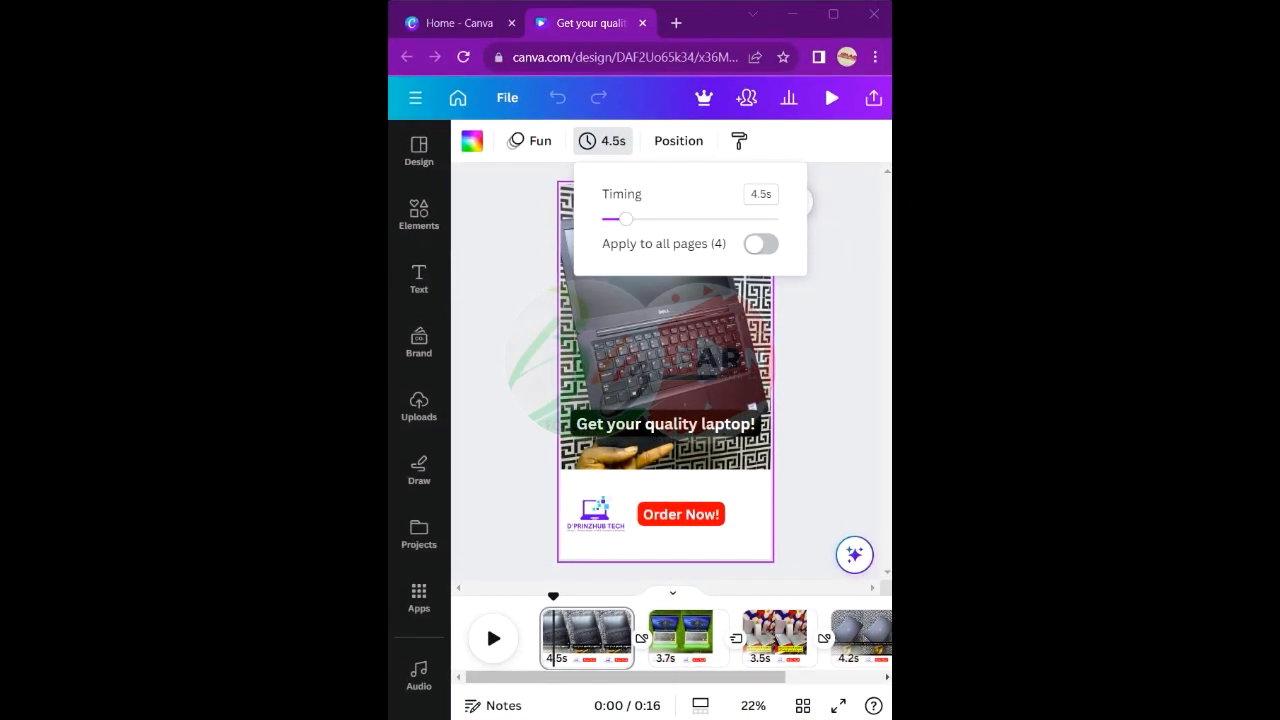
left_click(761, 194)
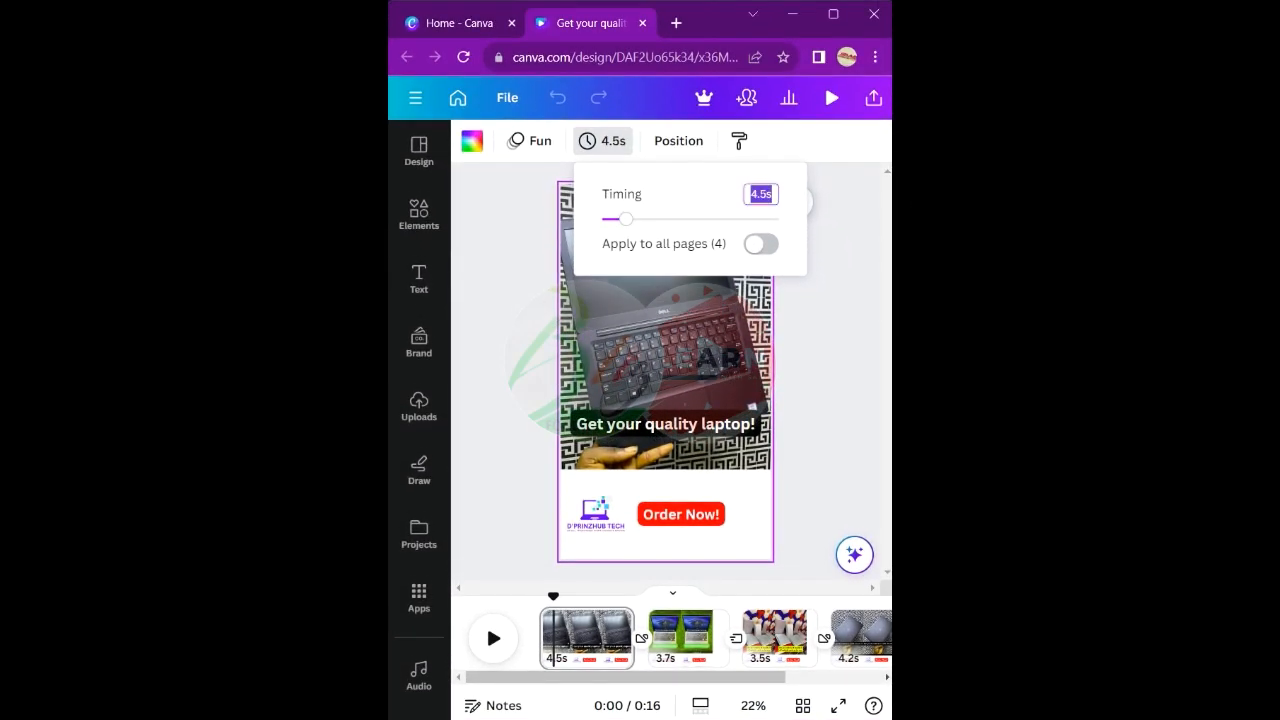
key("Delete")
key("Delete")
key("BackSpace")
key("Return")
left_click(760, 244)
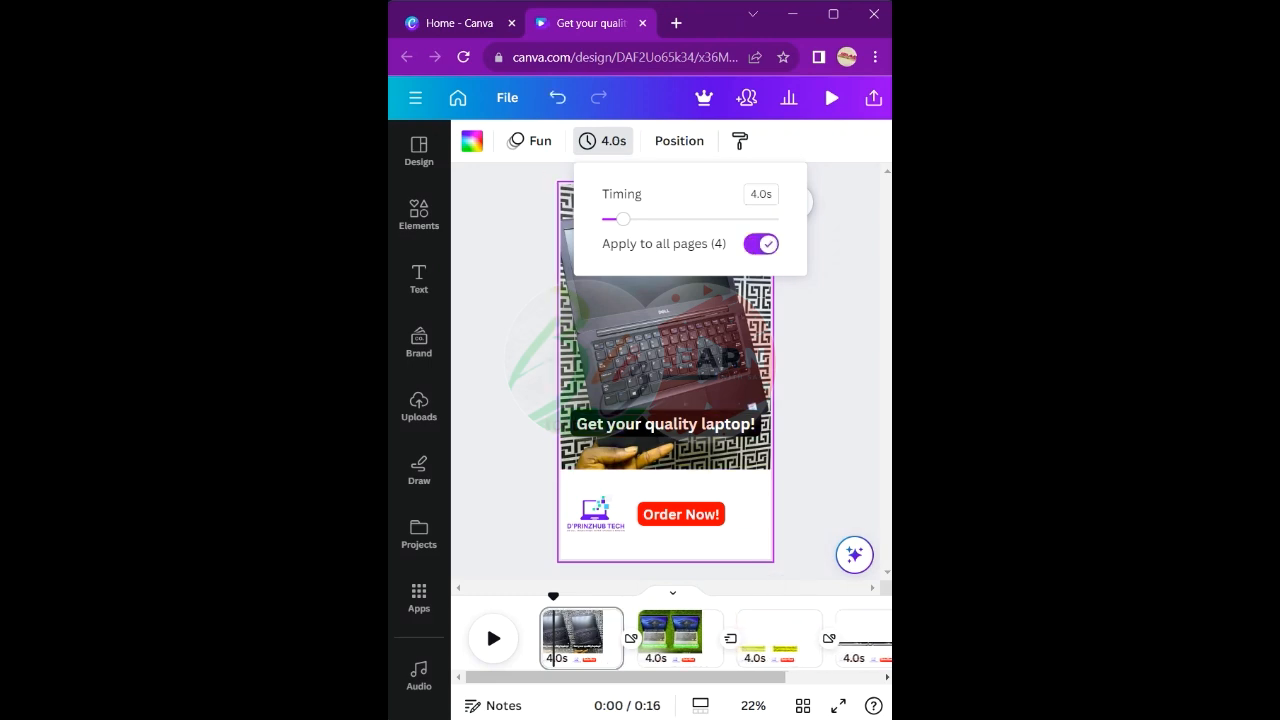
left_click(603, 141)
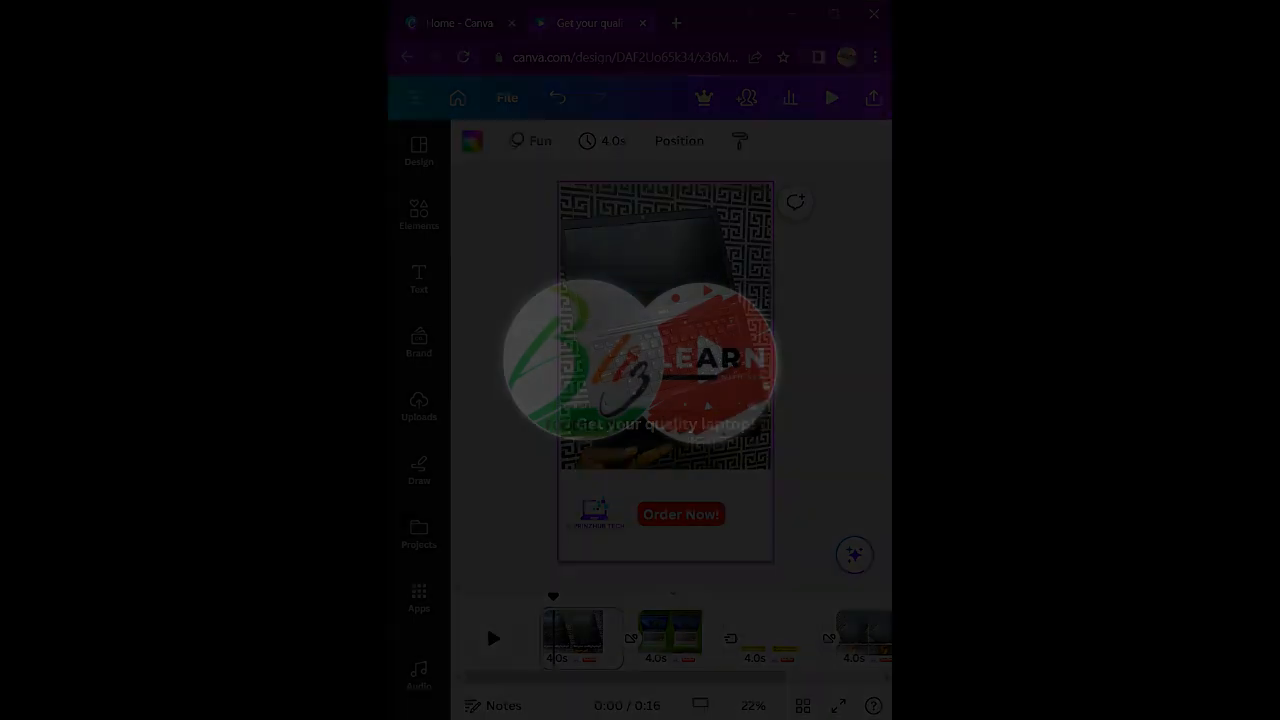